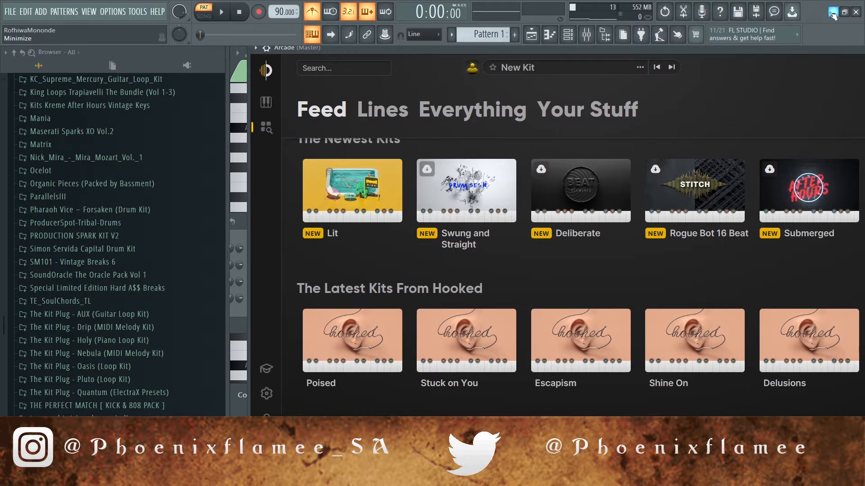
- Play the arrangement and place a second Pattern 1 clip on Track 1, starting at bar 5 directly after the first clip
click(832, 13)
key(space)
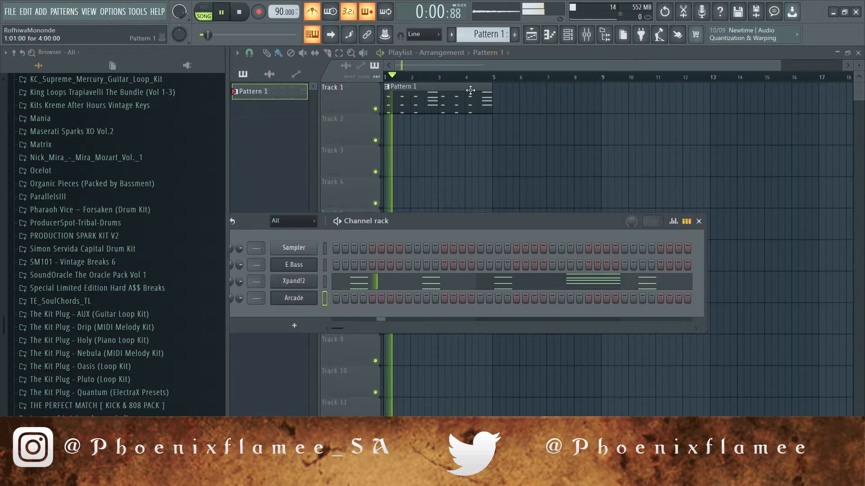
click(500, 101)
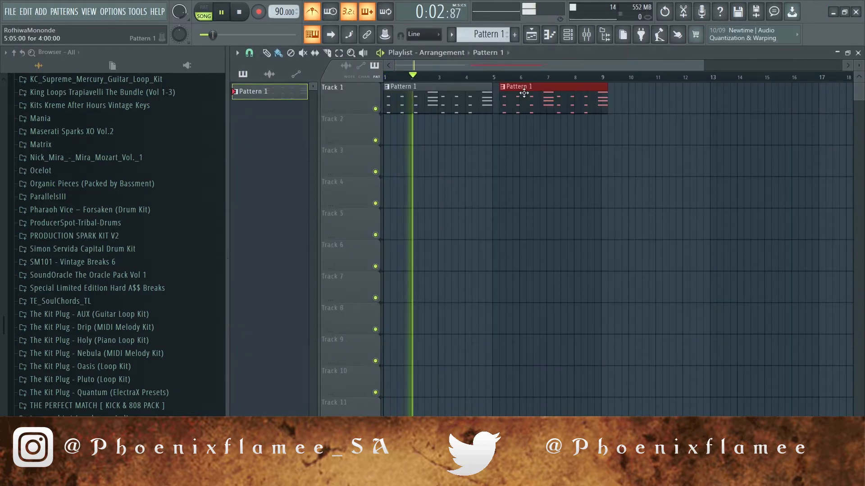
drag(526, 92, 519, 92)
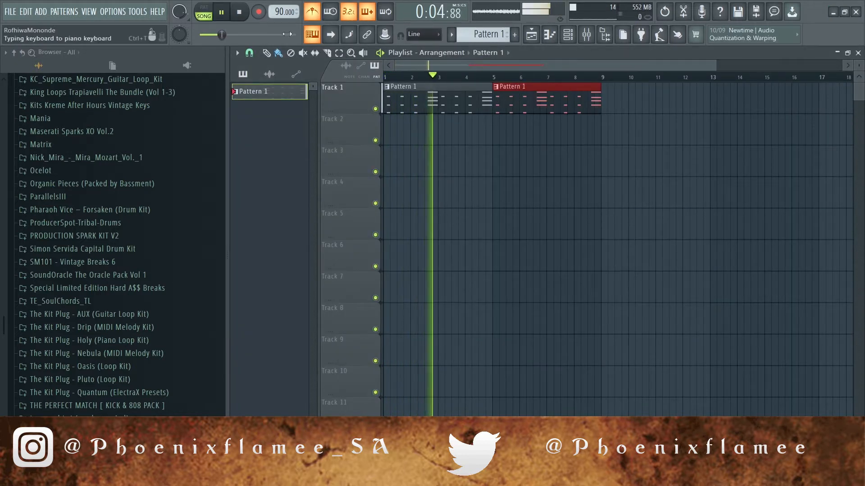
click(240, 15)
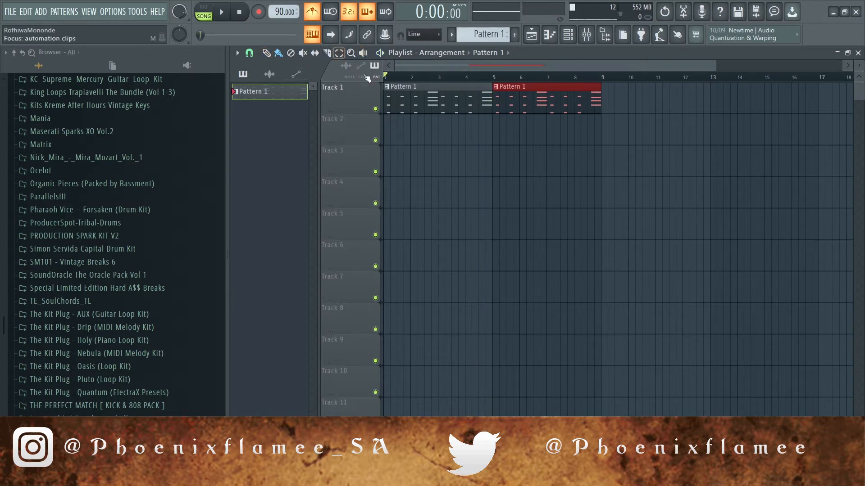
- Load the eFlute preset into the Fruity DX10 synth on the E.Bass channel
click(567, 34)
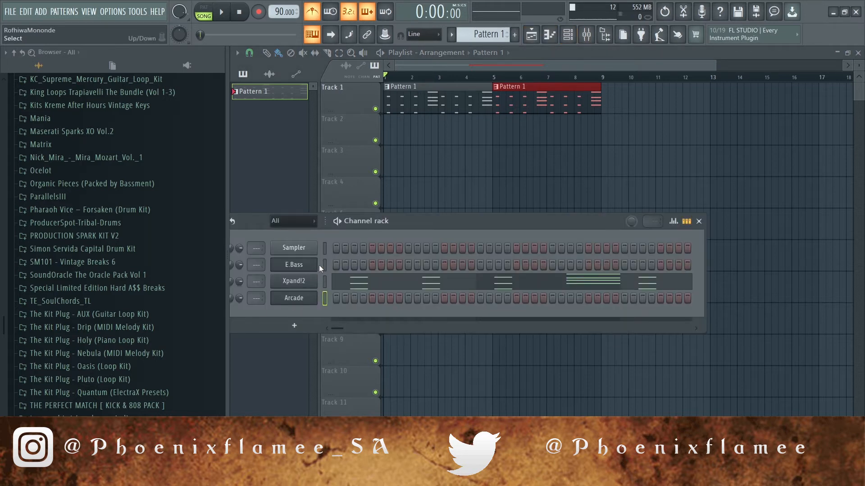
click(294, 264)
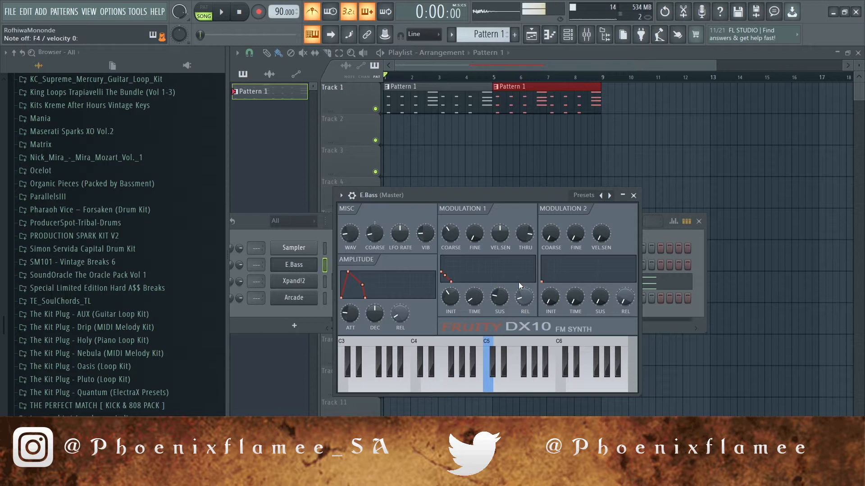
right_click(609, 196)
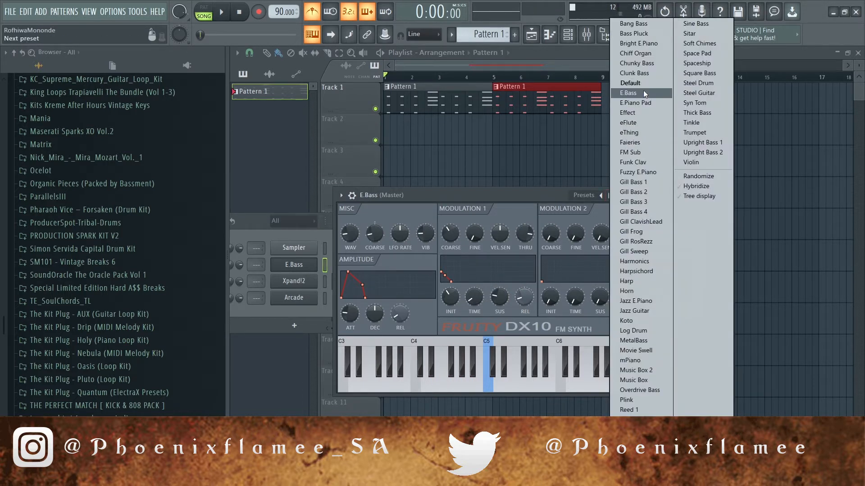
click(641, 123)
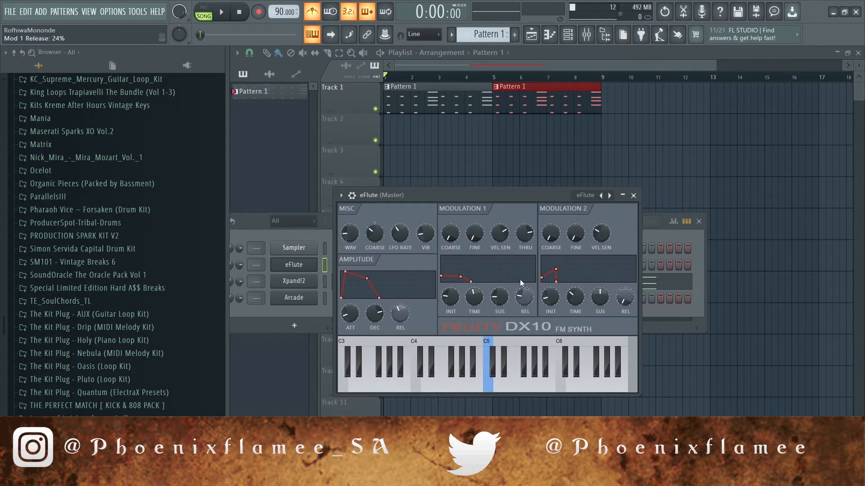
- Enter short D4 notes for eFlute at steps 1, 4 and 7 of bar 1, auditioning the placement
click(550, 34)
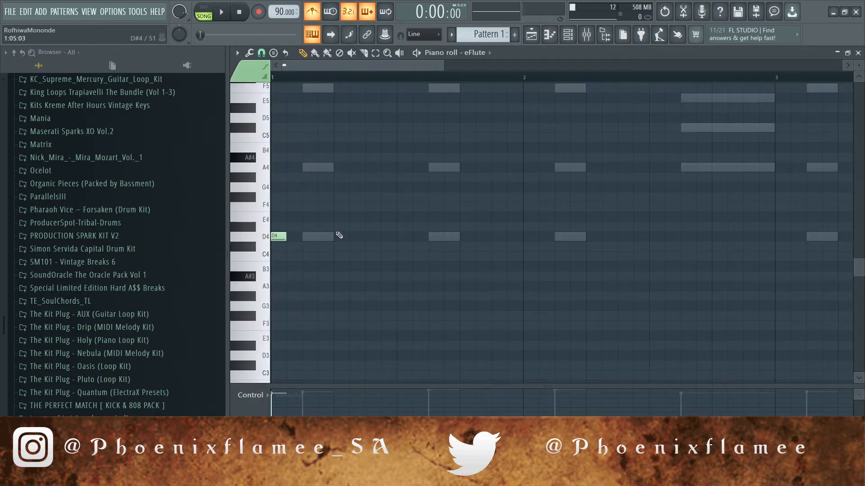
key(space)
key(space)
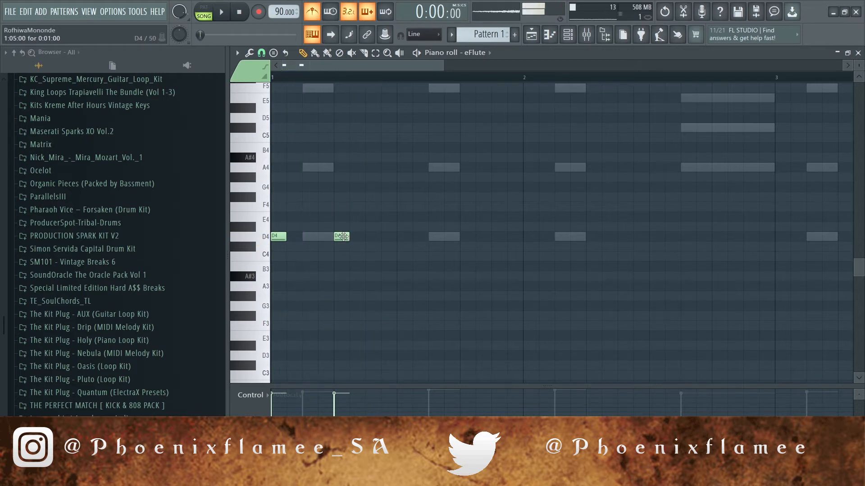
key(space)
key(space)
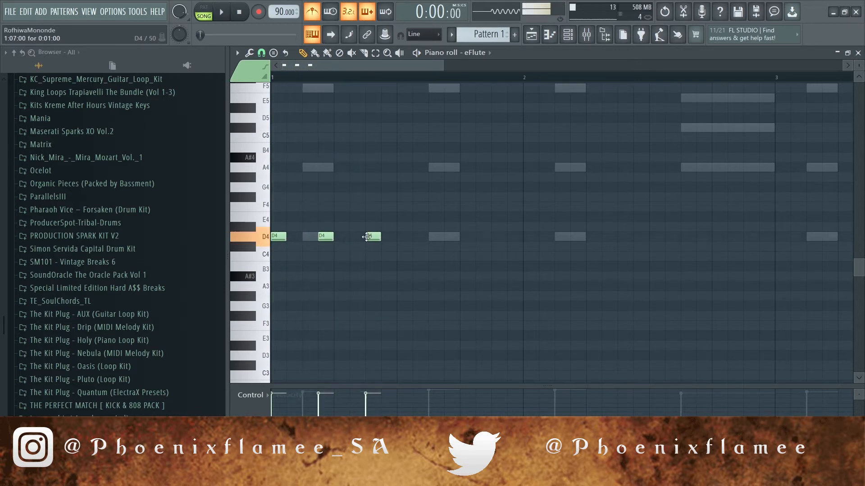
key(space)
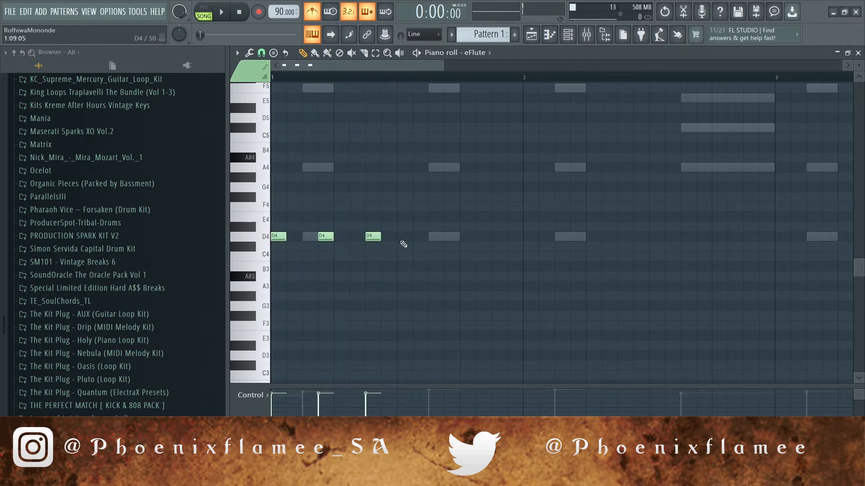
- Add a D4 note at step 12 of bar 1 and another at step 3 of bar 2, checking them in playback
key(space)
key(space)
drag(406, 232, 439, 232)
key(space)
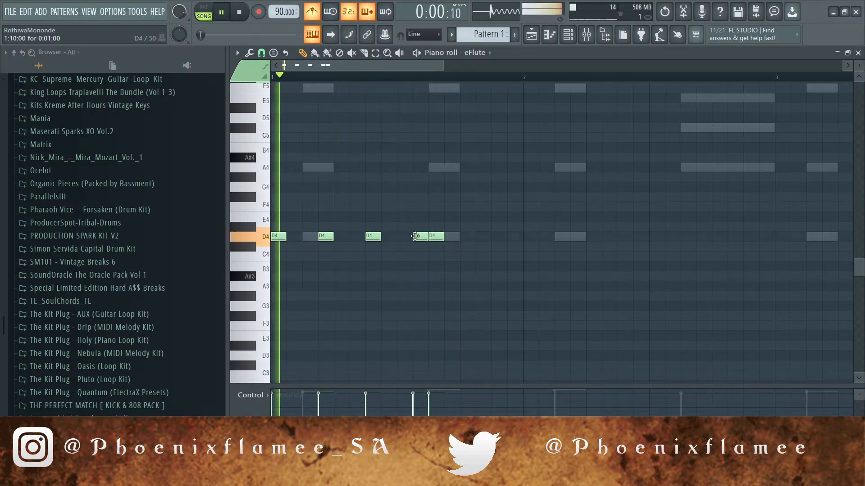
mouse_move(440, 236)
mouse_down()
mouse_move(424, 236)
mouse_move(451, 236)
mouse_up()
key(space)
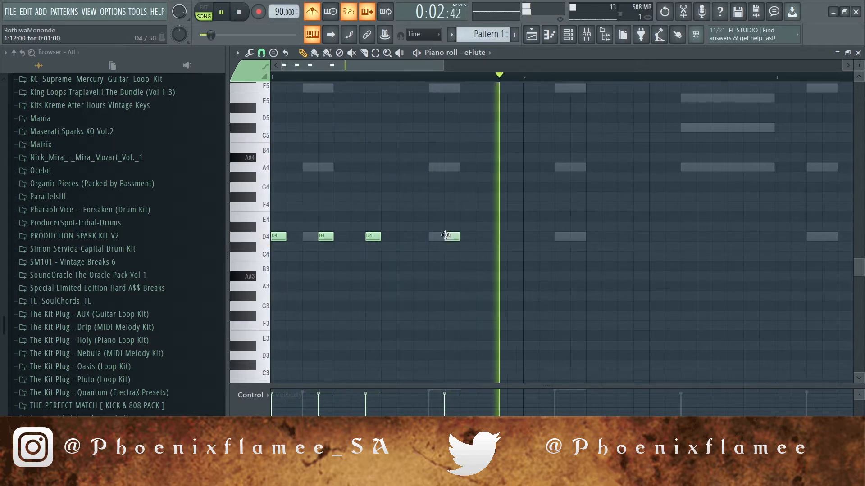
key(space)
scroll(502, 243, up, 3)
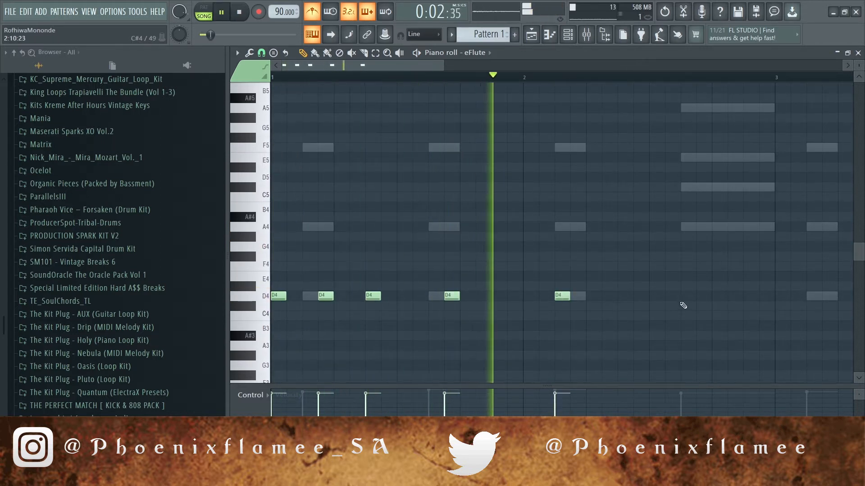
- Add a note lower than D4 in the second half of bar 2 and play the line back
key(space)
click(670, 335)
key(space)
key(space)
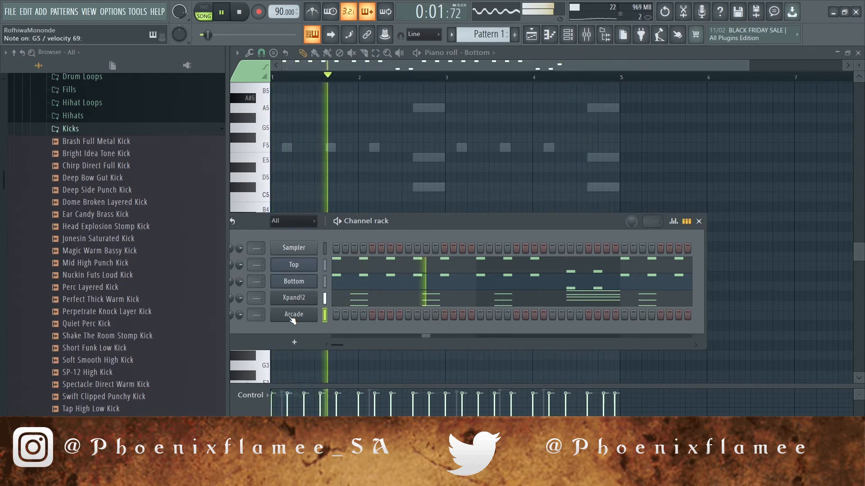
- Stop playback and open the Arcade channel in the piano roll
right_click(289, 318)
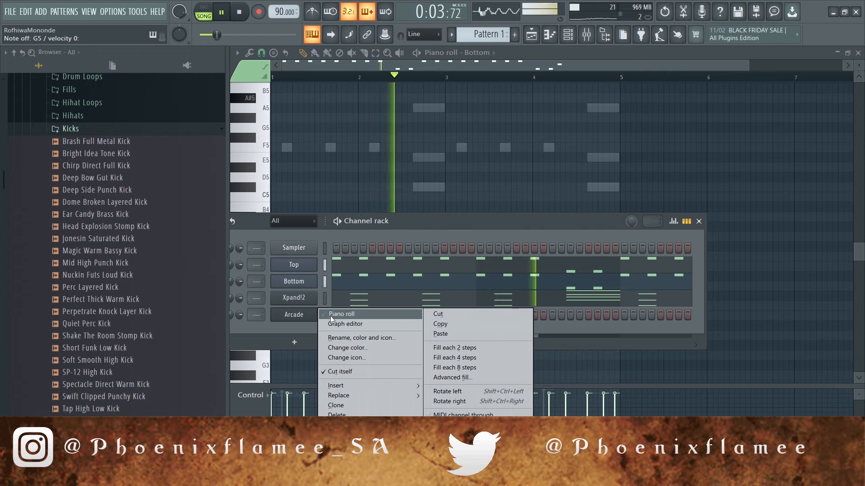
click(240, 11)
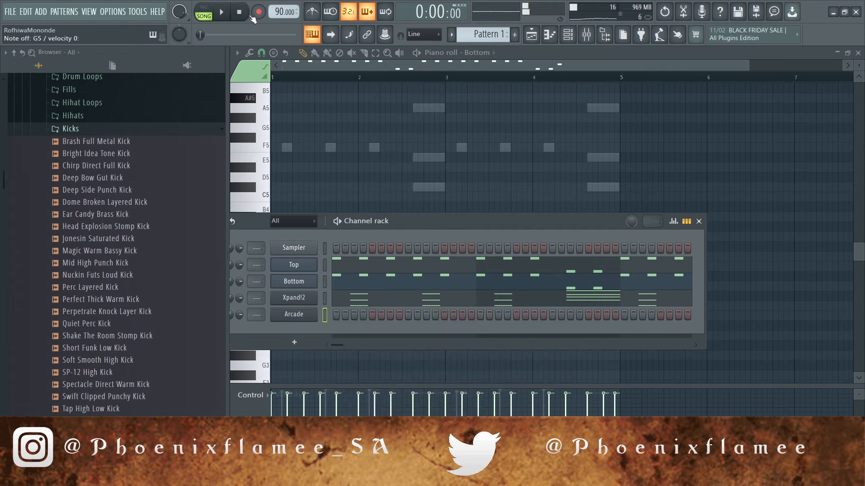
key(r)
click(409, 321)
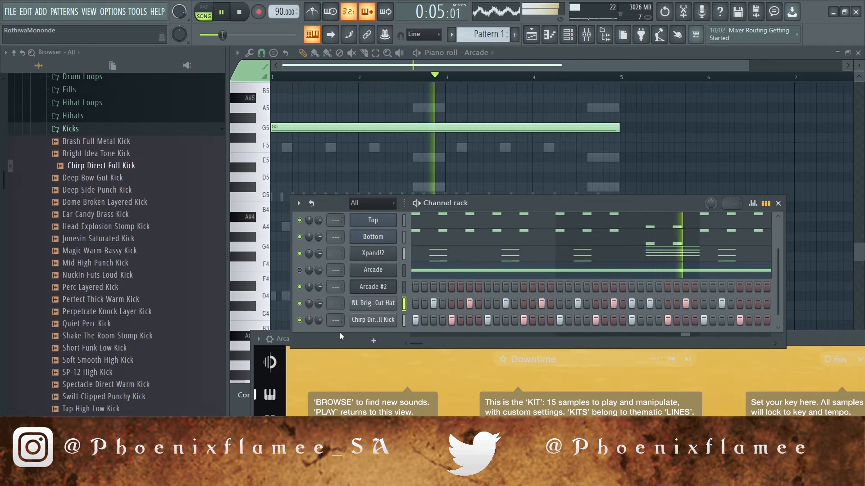
- Delete the NL Bright Cut Hat note at the start of bar 3 and duplicate the hat pattern of bars 1-2 into bars 3-4
right_click(364, 303)
click(423, 301)
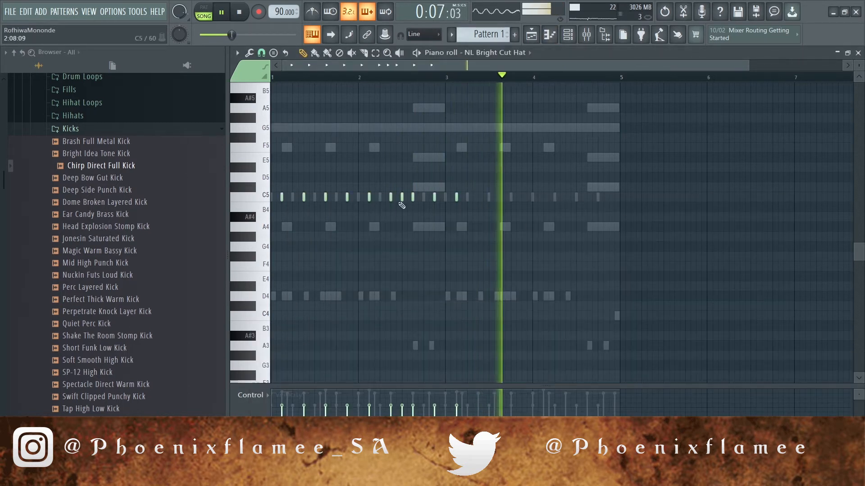
right_click(457, 197)
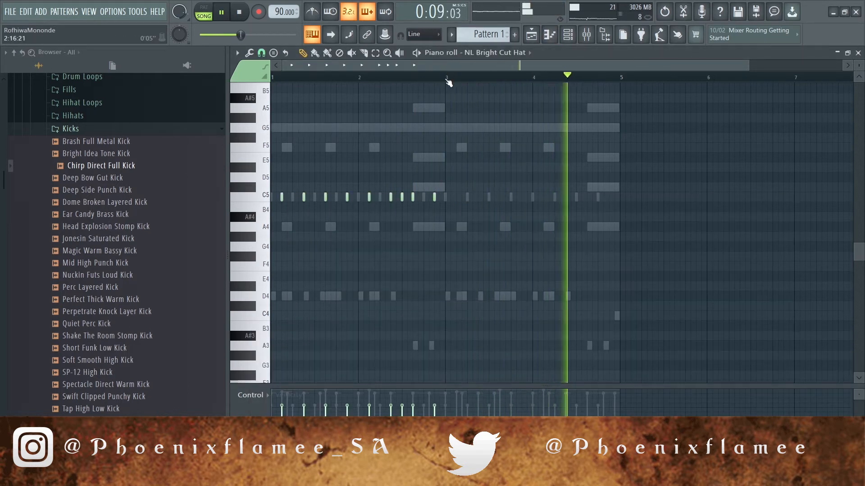
drag(459, 78, 272, 78)
key(ctrl+b)
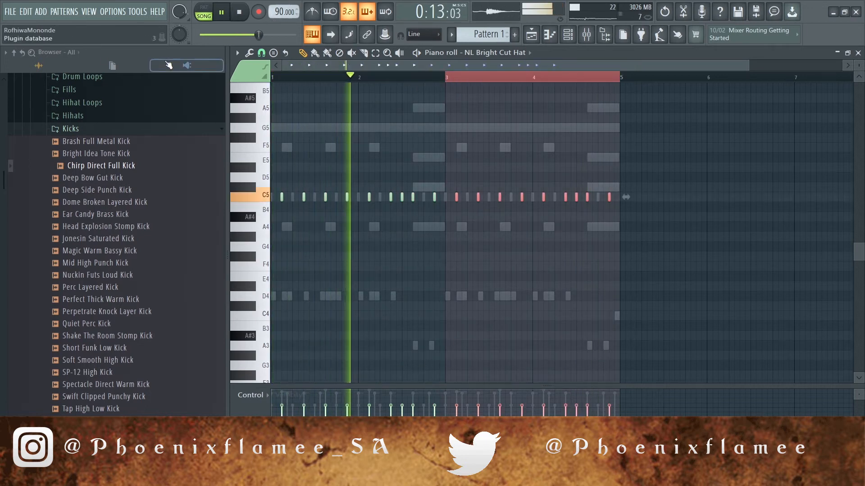
- Try an extra C5 hat hit between the existing hits in the middle of bar 2
drag(746, 65, 508, 66)
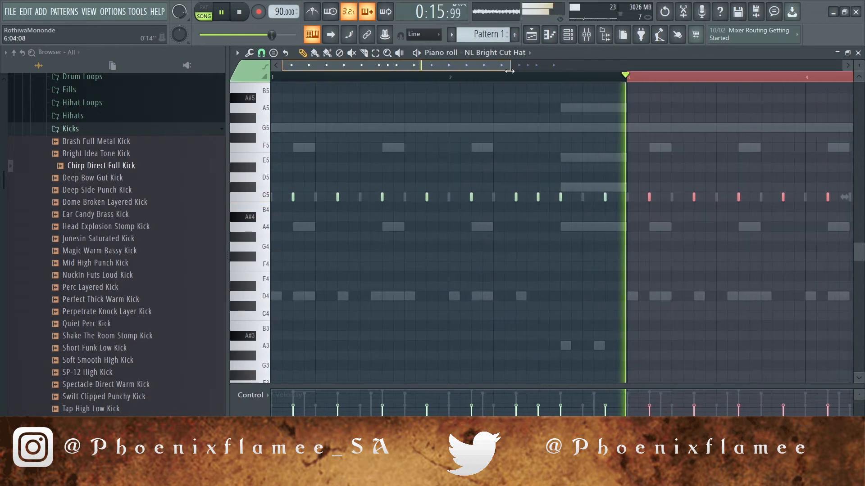
click(275, 77)
click(275, 79)
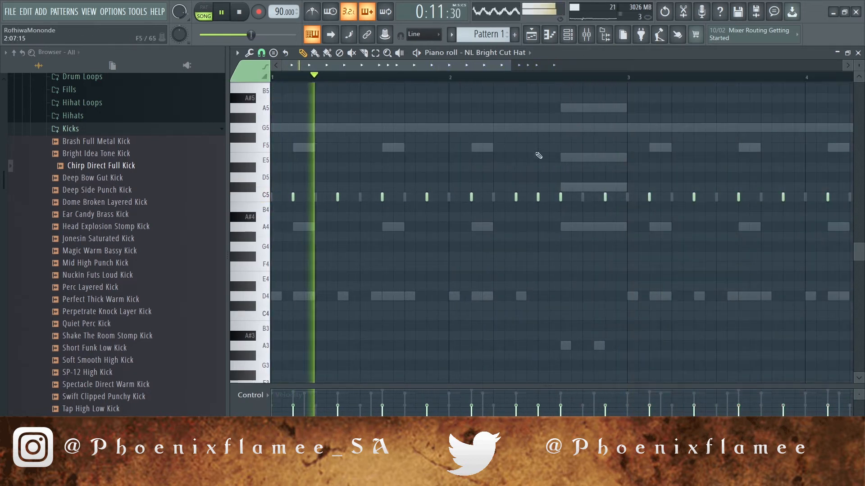
click(527, 197)
key(space)
right_click(548, 196)
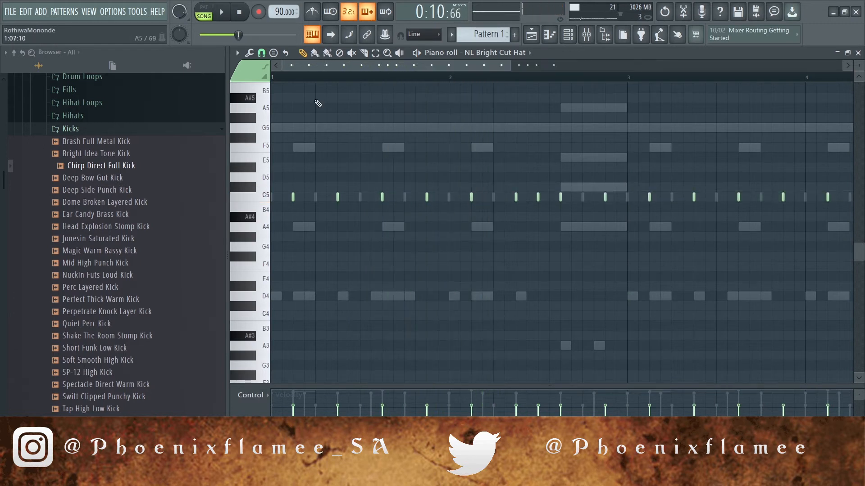
- Set the piano roll snap to 1/3 step and rework the C5 hat hits in the middle of bar 2
click(262, 53)
click(275, 133)
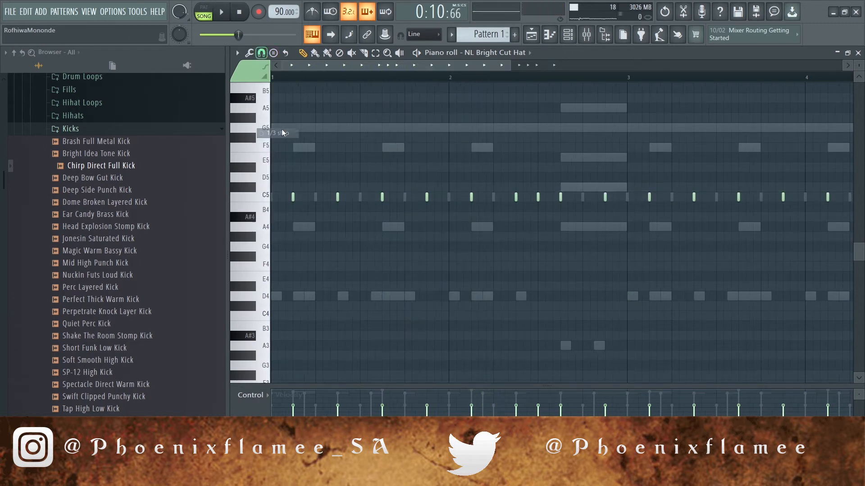
click(521, 198)
right_click(533, 201)
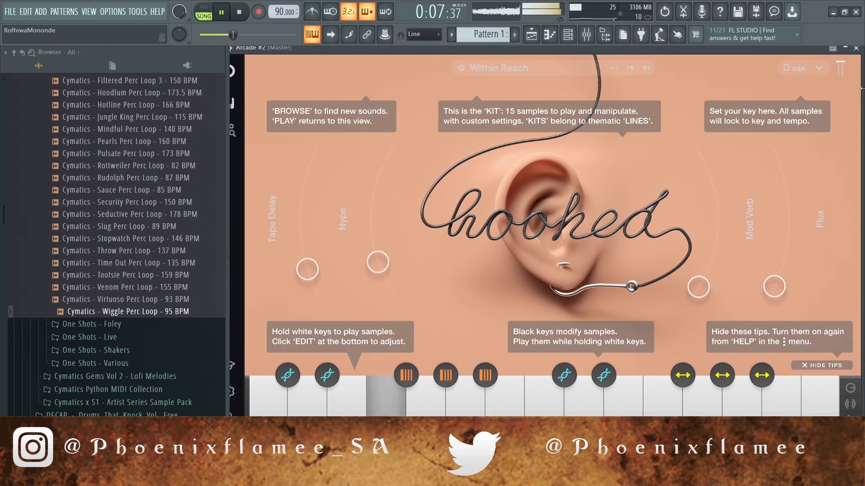
- Check the key and octave options of the Within Reach kit in Arcade #2
click(819, 68)
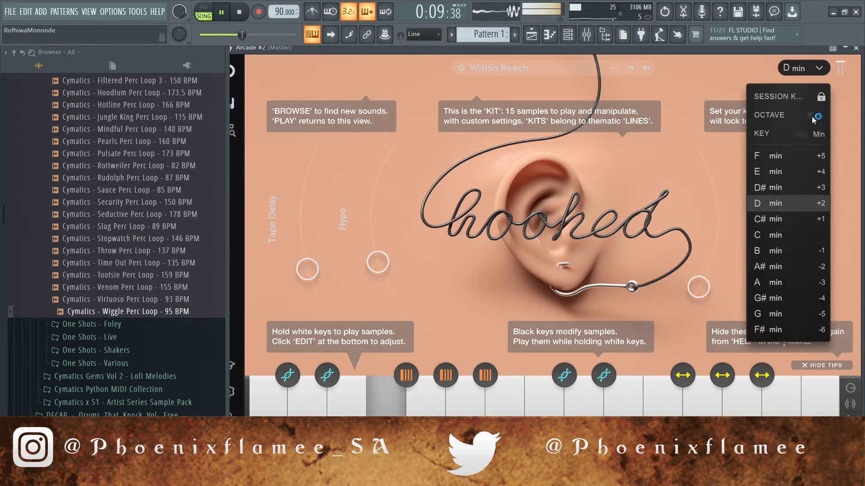
click(726, 171)
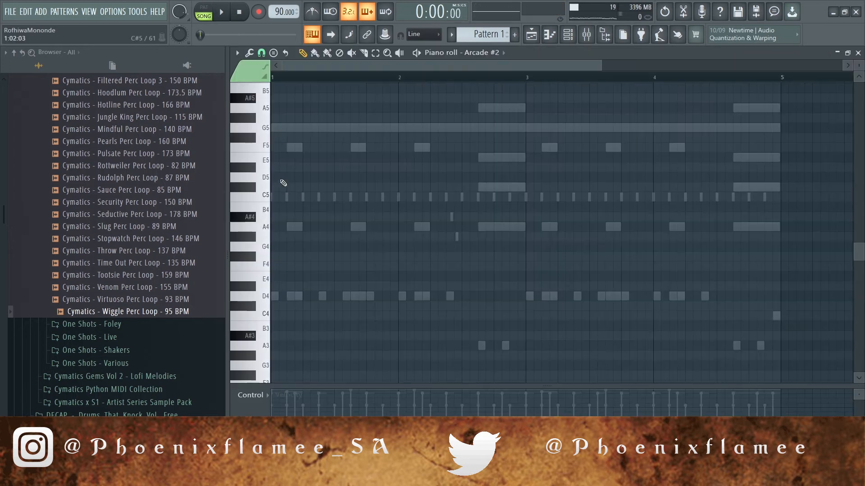
- Draw one-bar notes for Arcade #2 alternating C6, B5, C6, B5 across bars 1 to 4 and play them back
scroll(286, 140, up, 2)
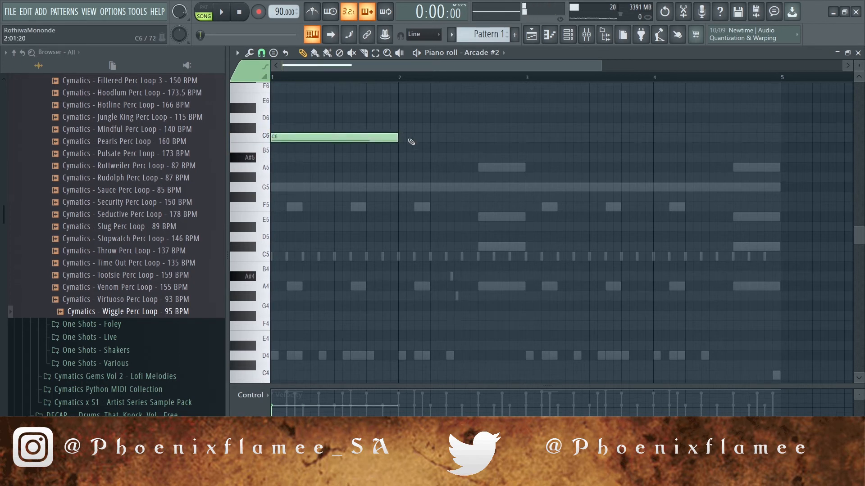
drag(404, 149, 402, 145)
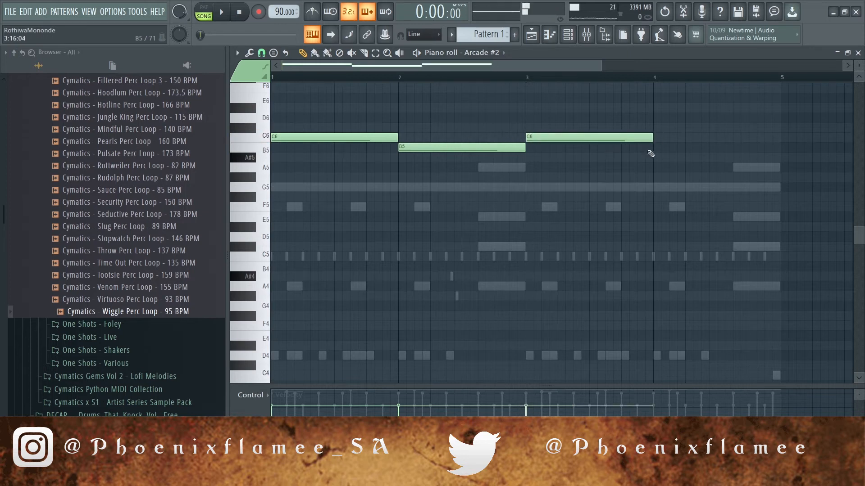
key(space)
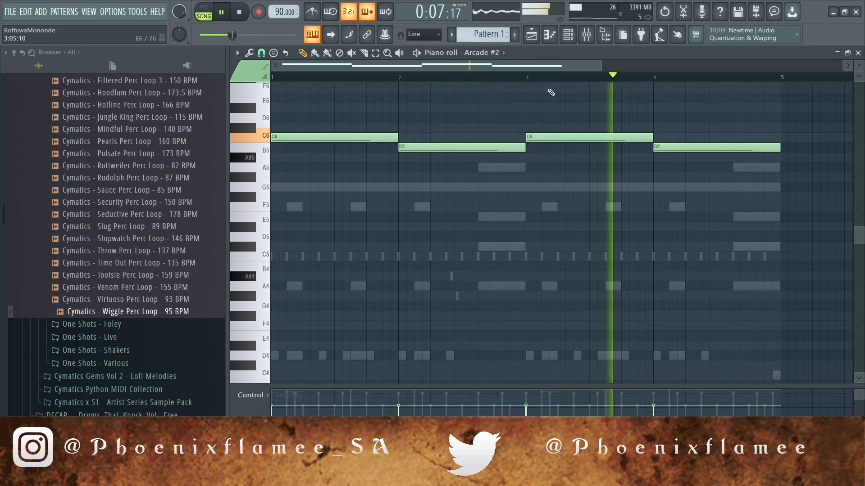
- Rename the Arcade #2 channel to Voices and route it to mixer track 1
click(569, 36)
right_click(360, 311)
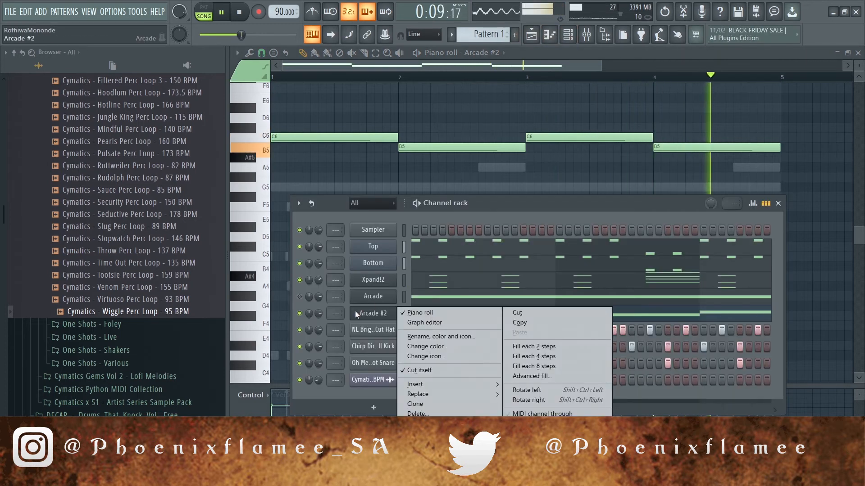
click(407, 331)
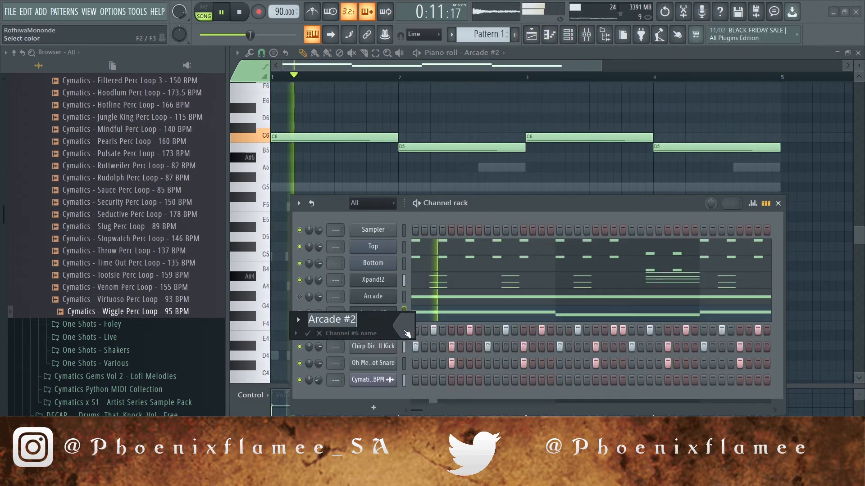
text(Voices)
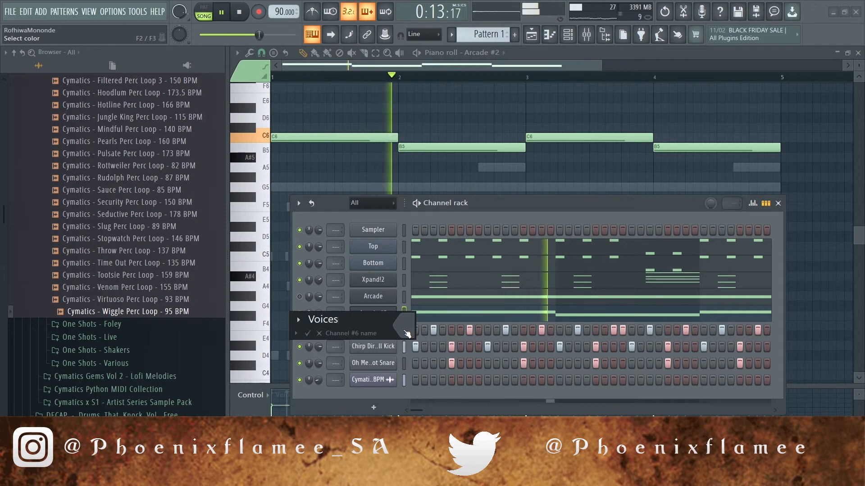
key(Return)
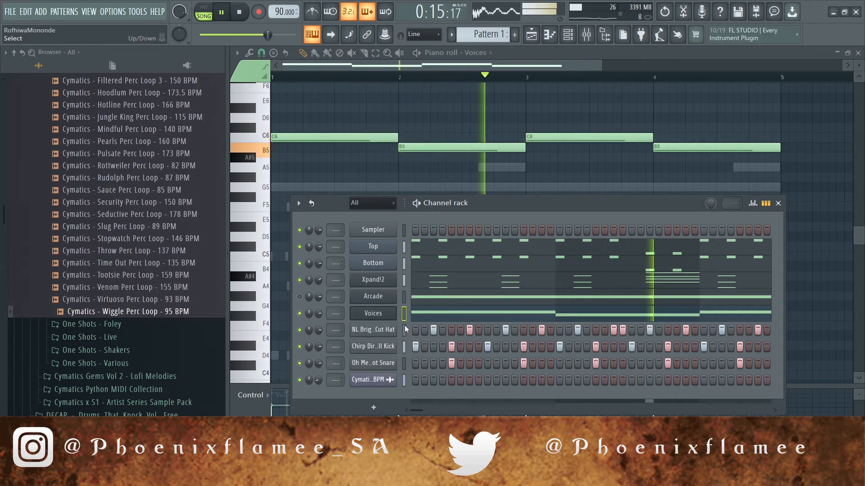
key(ctrl+l)
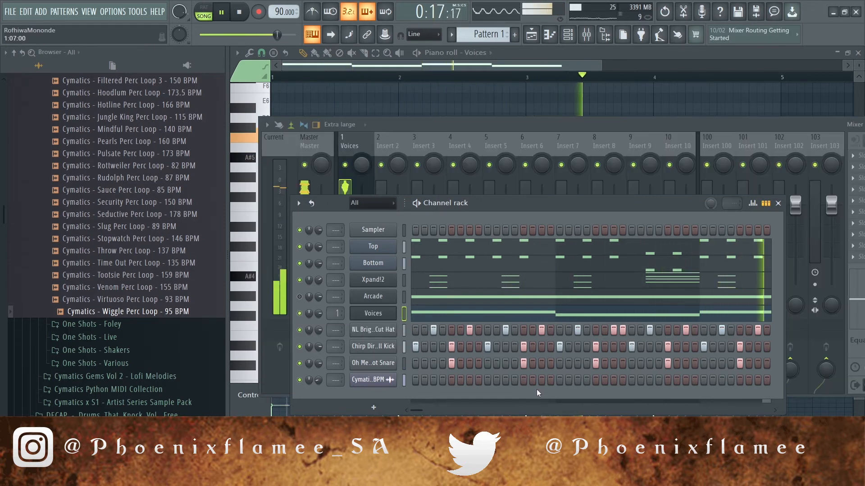
- Insert Fruity Love Philter with the Simple lowpass preset on the Voices mixer track and lower its fader to about -9.5 dB
click(858, 156)
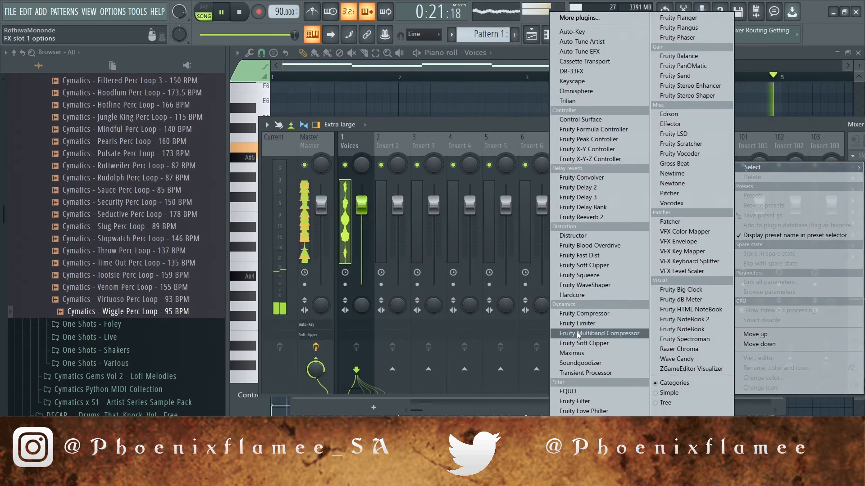
click(583, 411)
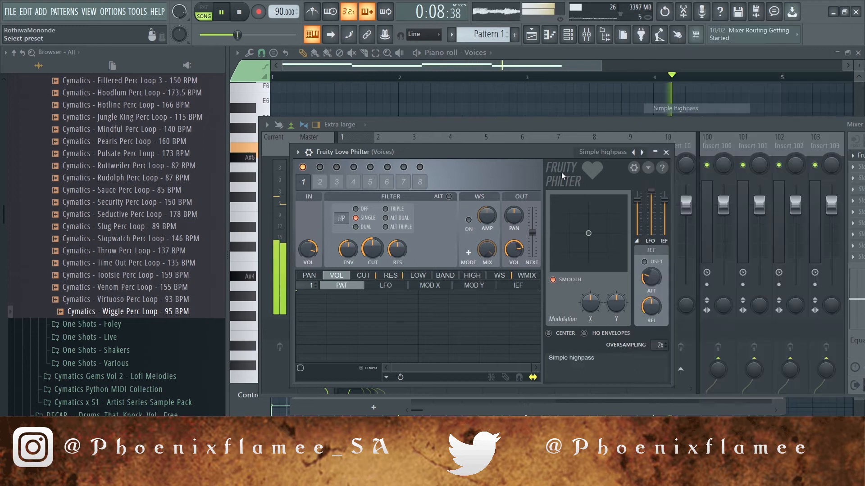
click(684, 118)
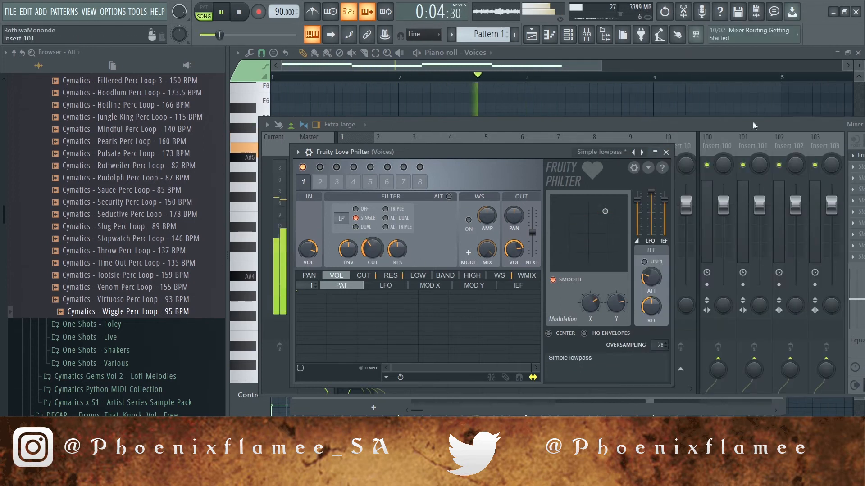
drag(754, 125, 826, 108)
drag(473, 187, 472, 218)
drag(220, 34, 265, 35)
- Route the hat, kick, snare and Cymatics perc loop channels to mixer tracks 3 to 6
key(F6)
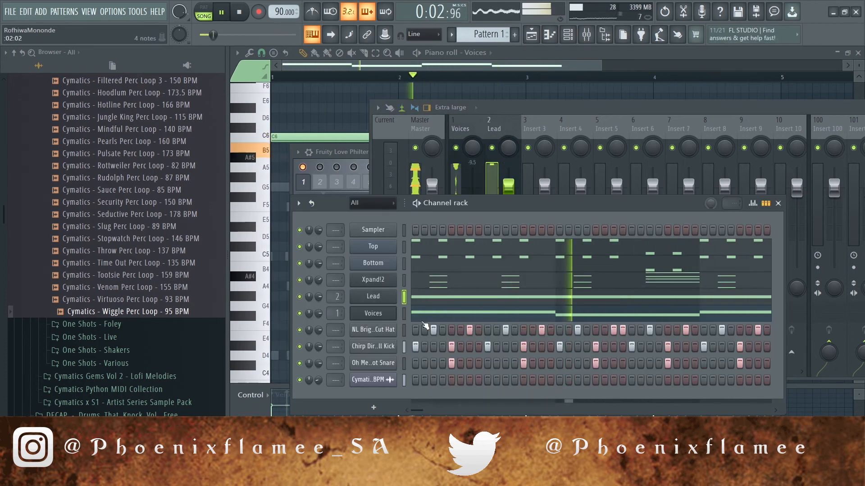
drag(404, 330, 403, 381)
key(ctrl+l)
drag(213, 35, 258, 35)
- Insert Fruity Peak Controller in the first effect slot of the Chirp Direct Full Kick mixer track
click(373, 347)
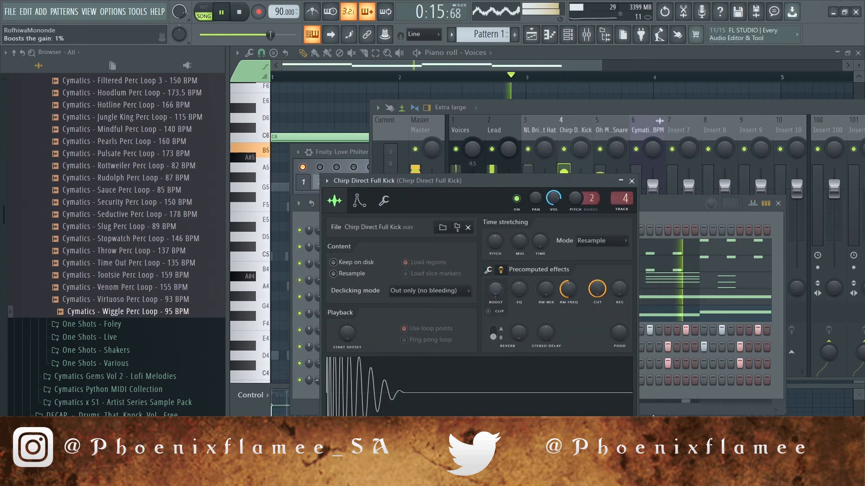
click(632, 181)
click(575, 131)
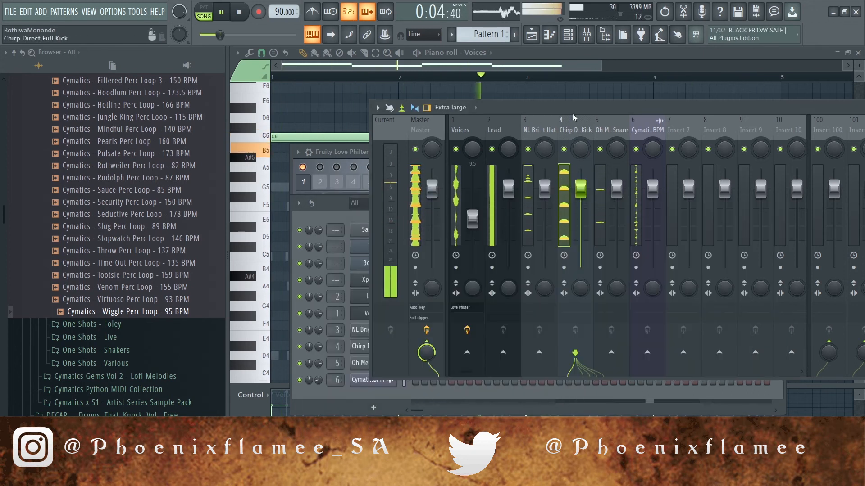
drag(552, 108, 422, 129)
click(834, 160)
mouse_move(779, 171)
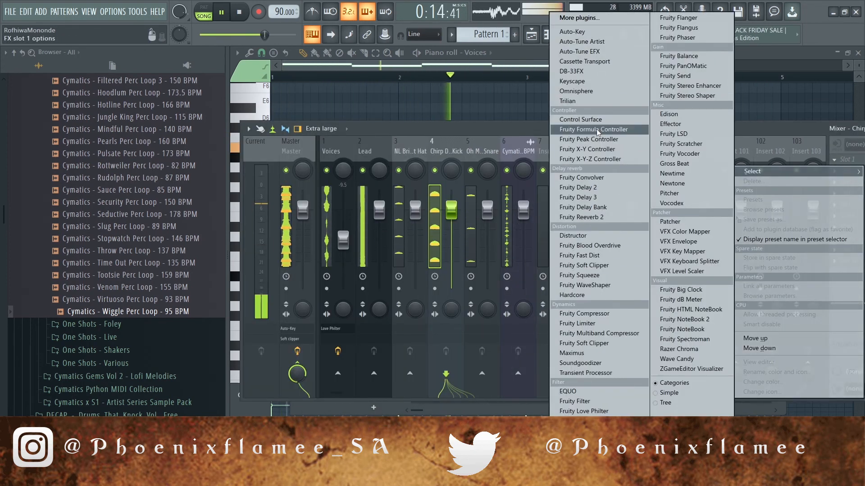
click(630, 139)
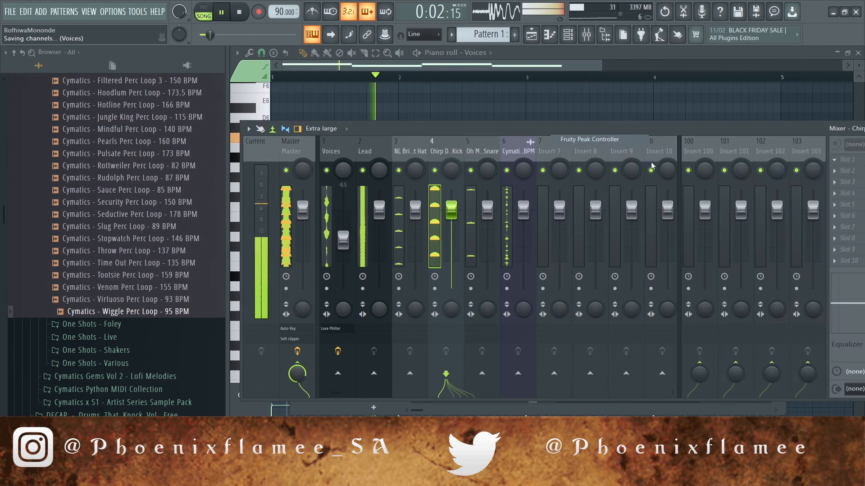
- In the Top channel's piano roll, chop a D4 note just before bar 1's fifth D4 hit into a roll and apply the LFO to it
click(552, 124)
click(568, 34)
click(474, 251)
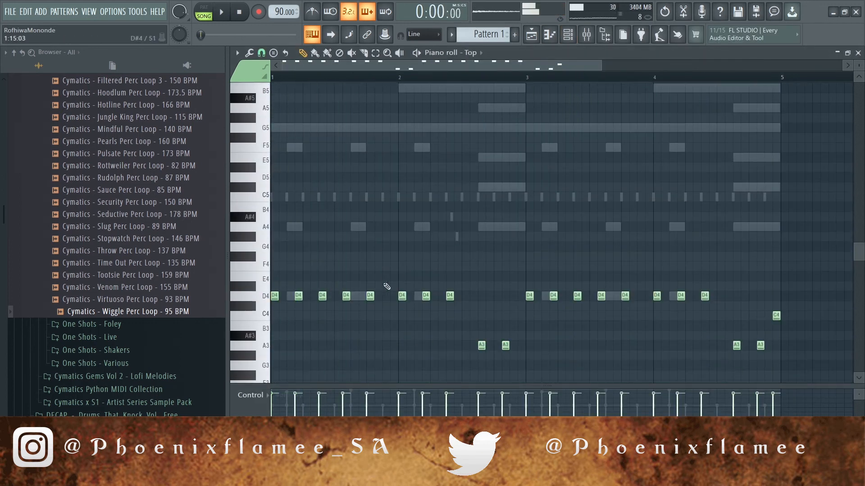
key(space)
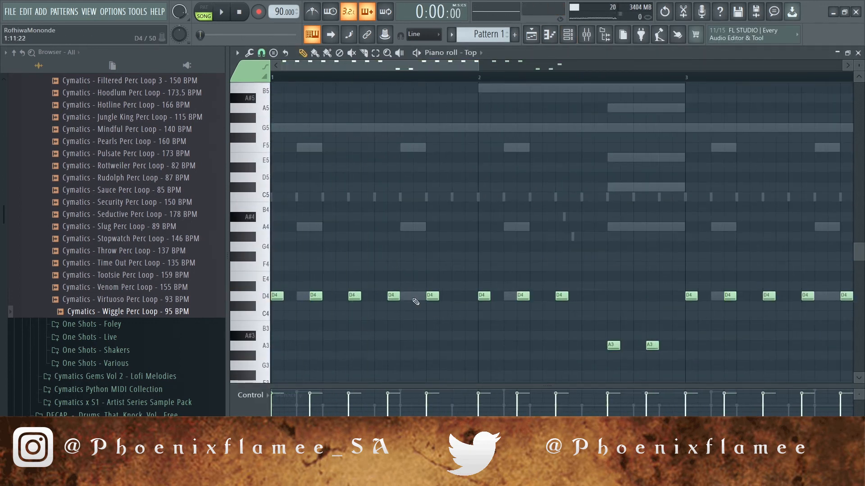
key(alt+u)
key(Return)
key(alt+o)
key(Return)
- Move the chopped D4 roll to just before the fourth D4 hit of bar 1 and play it back
key(space)
key(space)
key(space)
key(space)
key(space)
drag(424, 296, 386, 296)
key(space)
- Reshape the velocities of the chopped D4 roll with the LFO tool using a lower start value and higher speed, and play the pattern
key(alt+o)
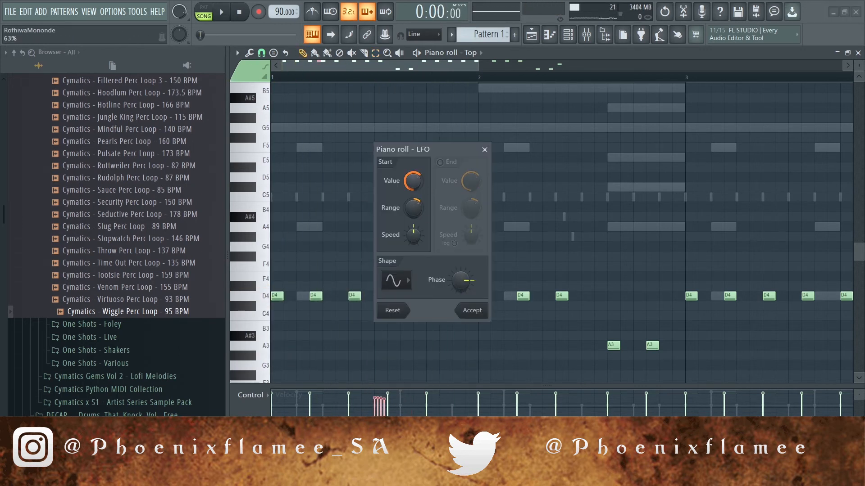
key(space)
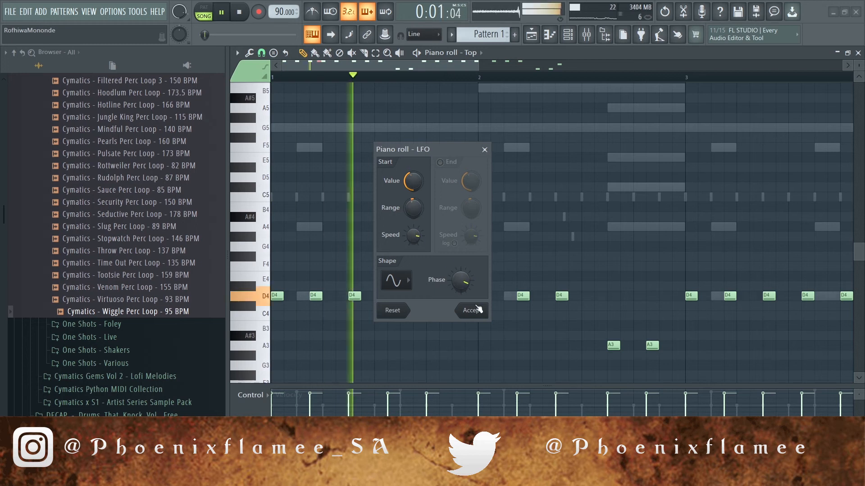
click(478, 309)
key(space)
key(space)
key(space)
- Move the chopped D4 roll to just before the fifth D4 hit of bar 1 and play the pattern
drag(381, 296, 420, 298)
key(space)
key(space)
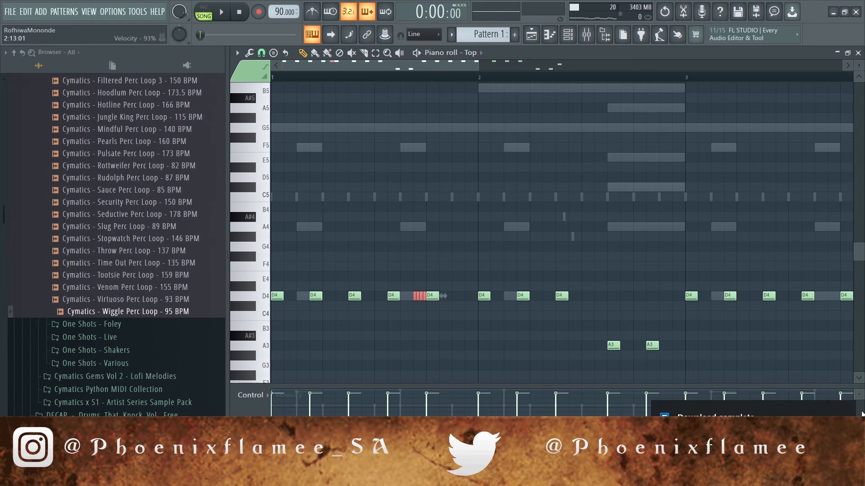
key(space)
key(space)
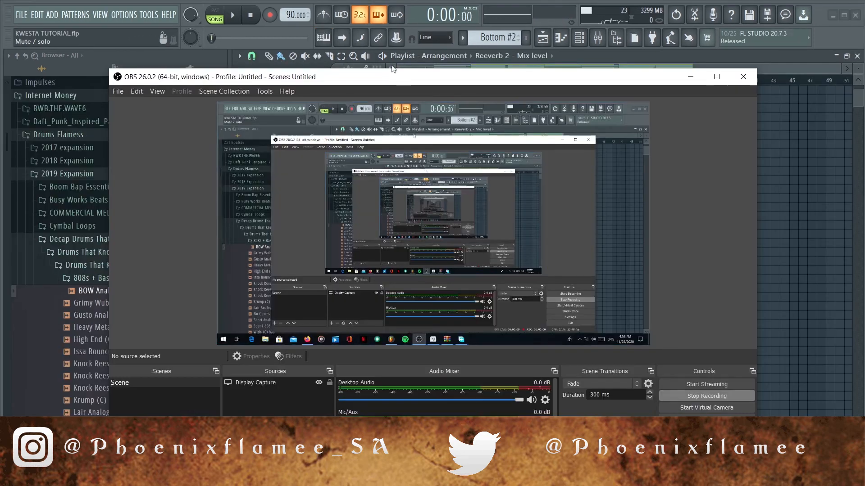
- Minimize the OBS window and play the KWESTA TUTORIAL arrangement, reviewing all the playlist tracks from Track 1 down
click(690, 77)
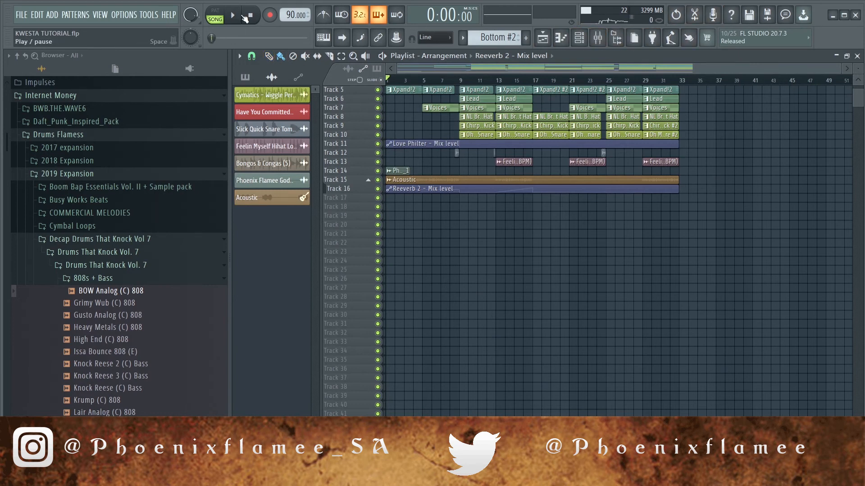
click(233, 16)
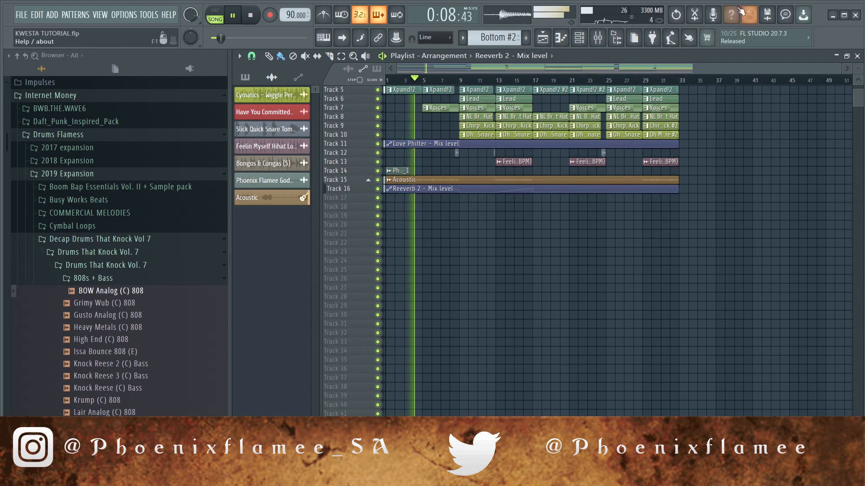
scroll(863, 113, up, 2)
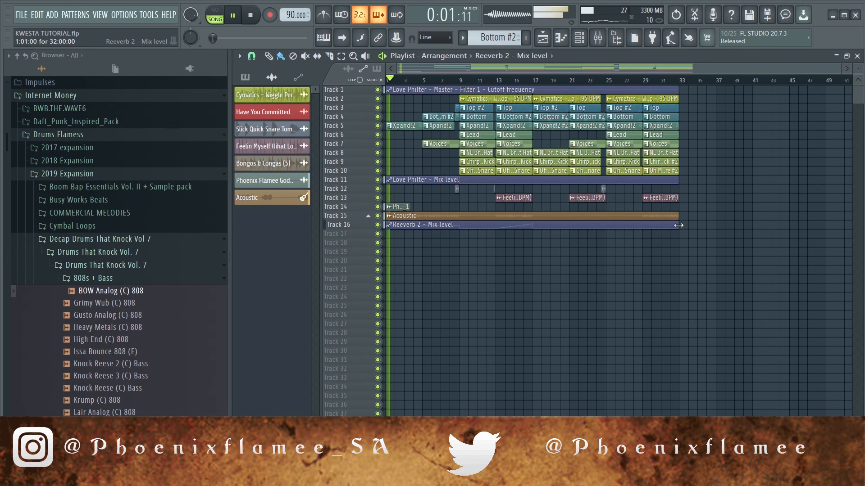
key(space)
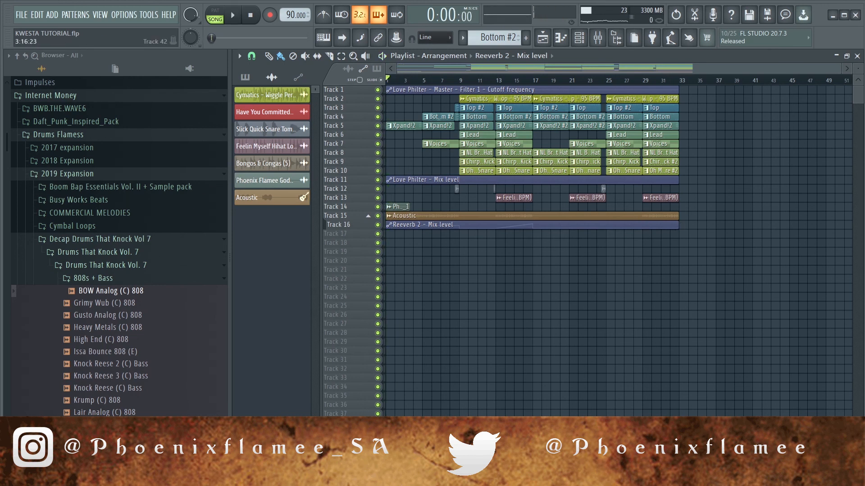
mouse_move(433, 476)
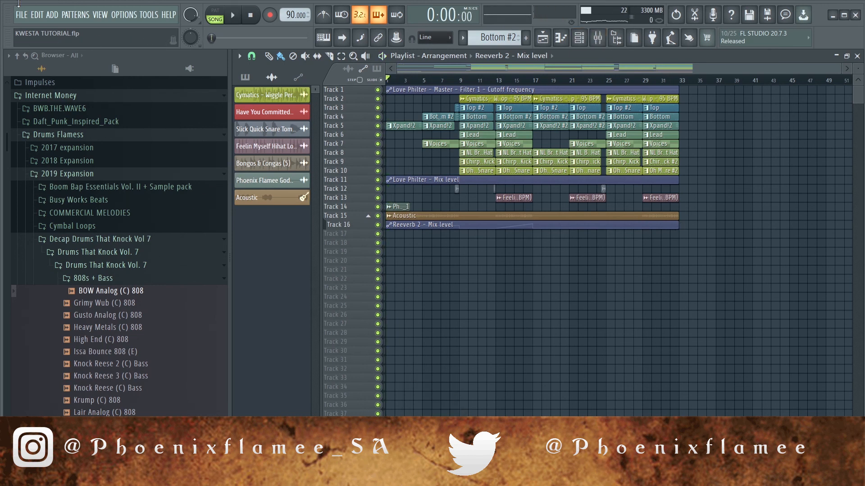